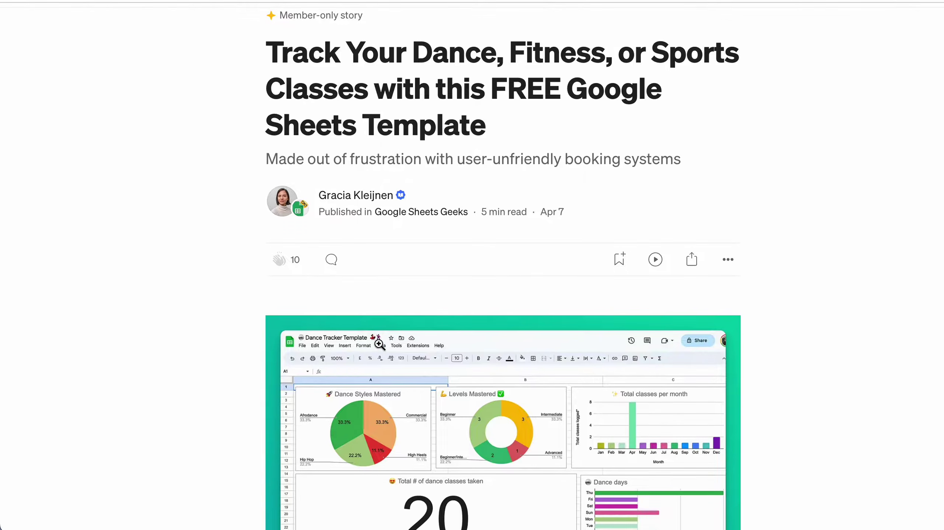
Step: Find the section on getting the free tracking template in the article and follow its template link
scroll(497, 331, down, 5)
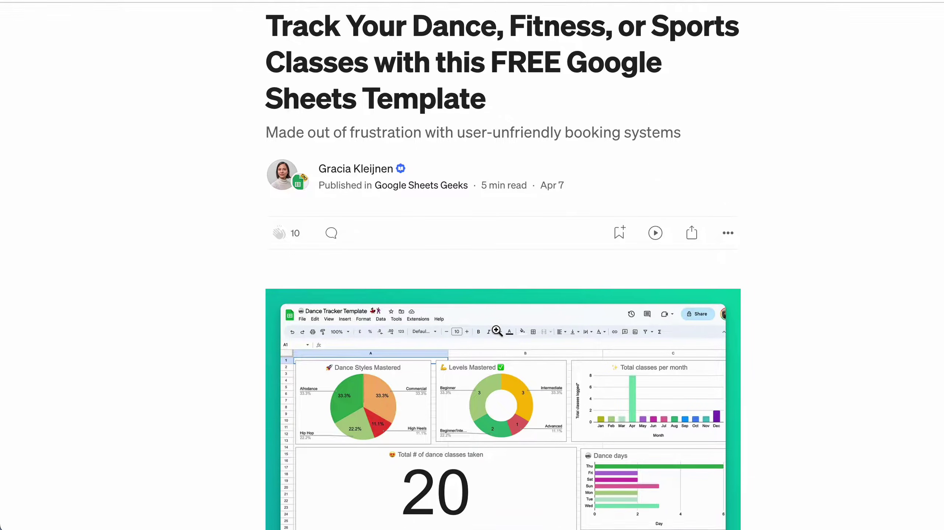
scroll(459, 352, up, 2)
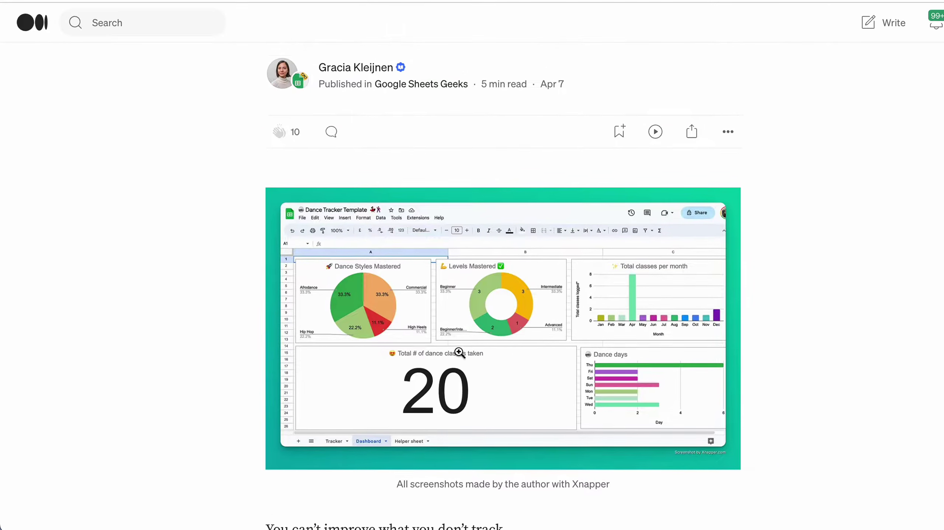
scroll(459, 352, down, 10)
scroll(458, 351, down, 13)
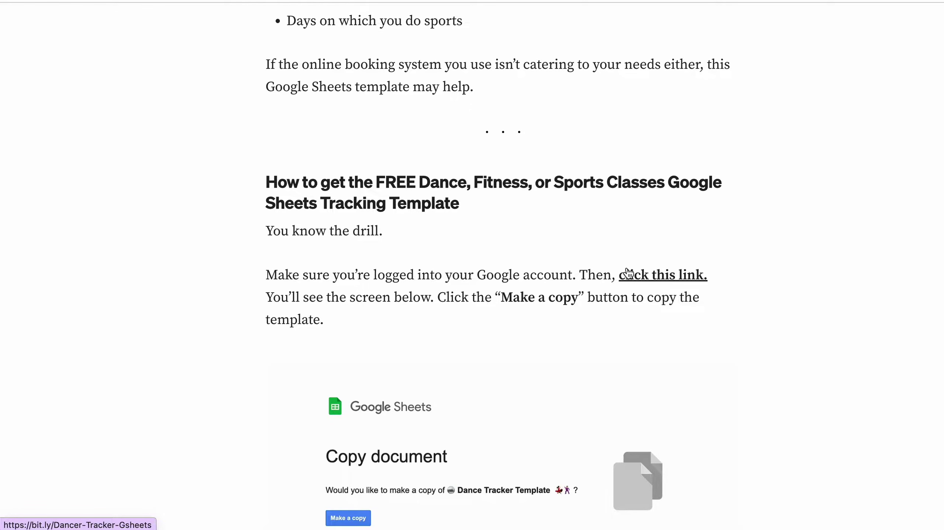
click(628, 274)
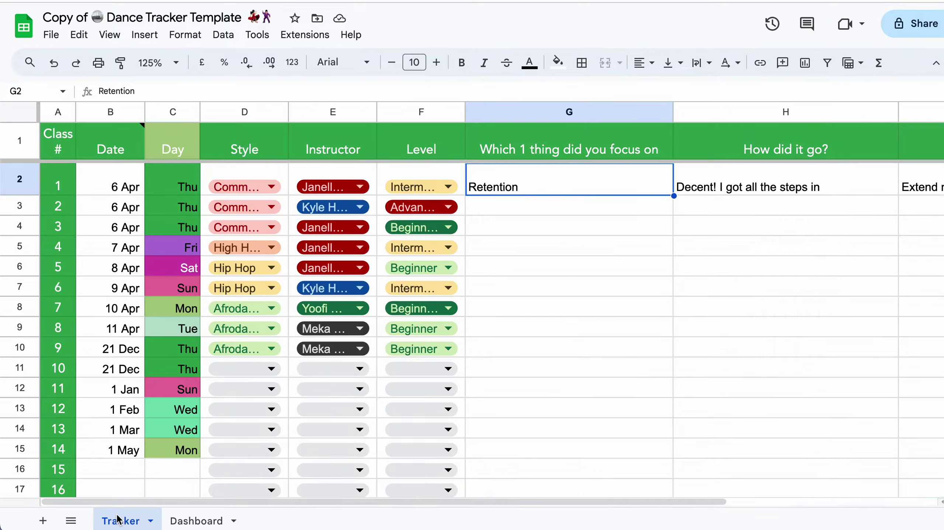
Step: Look over the Tracker and Dashboard sheets of the copied template
click(118, 521)
click(195, 518)
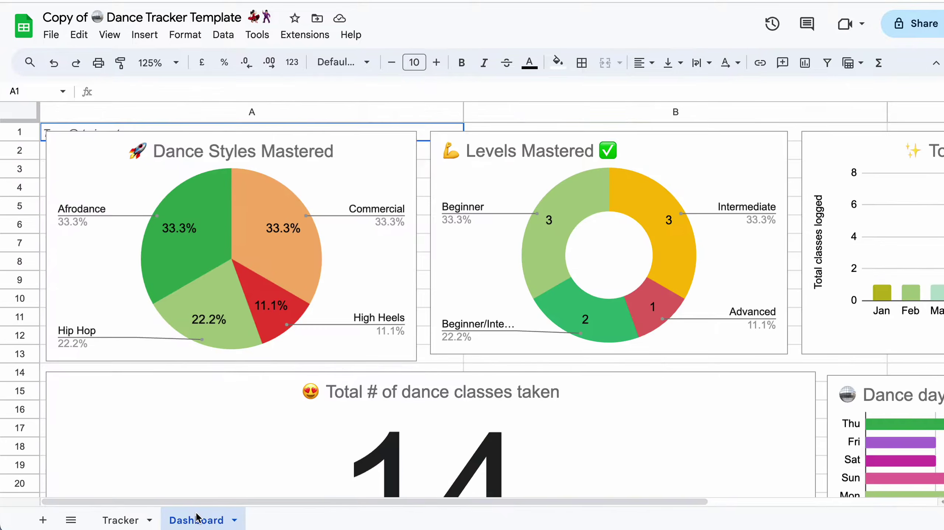
click(120, 520)
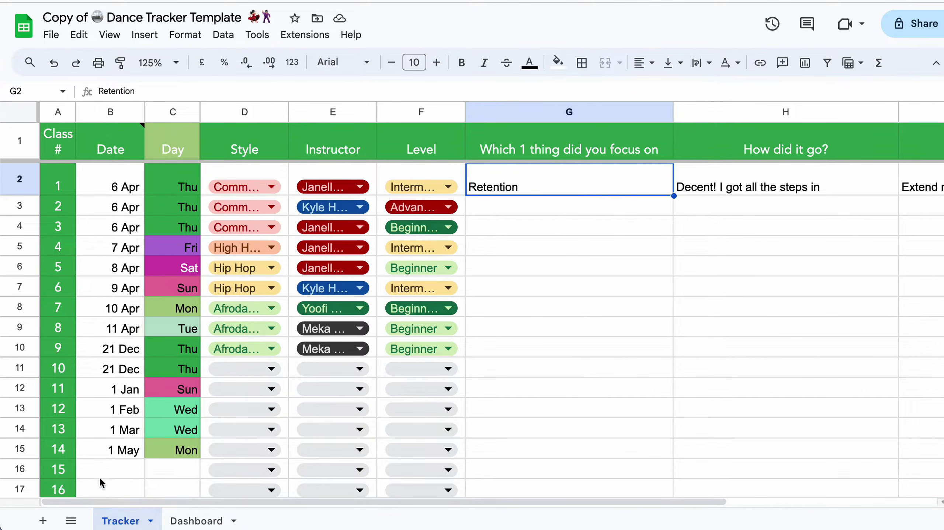
Step: Show the Dashboard sheet and set its zoom to 100%
click(189, 519)
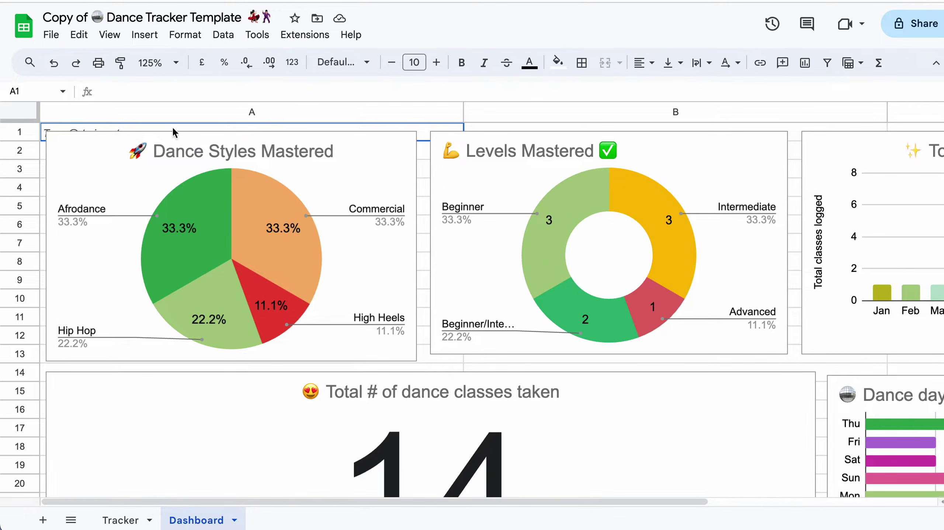
click(150, 62)
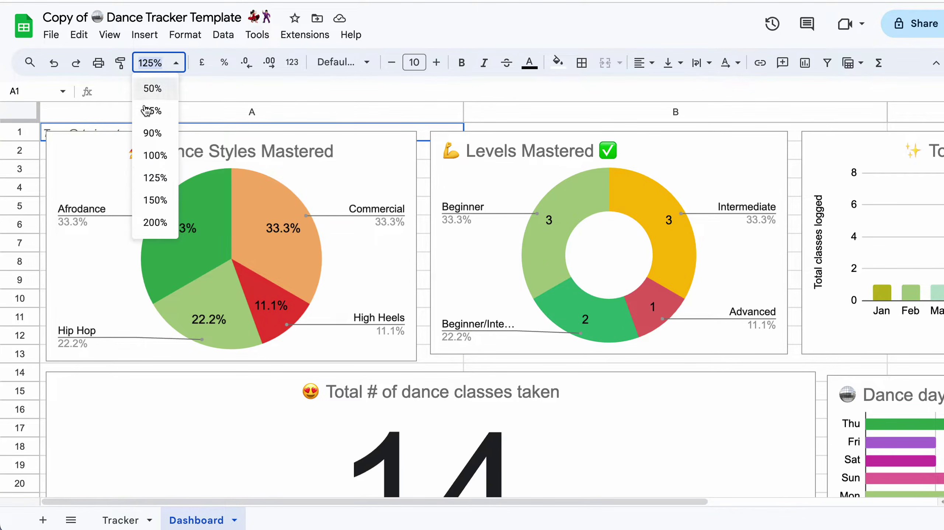
click(152, 155)
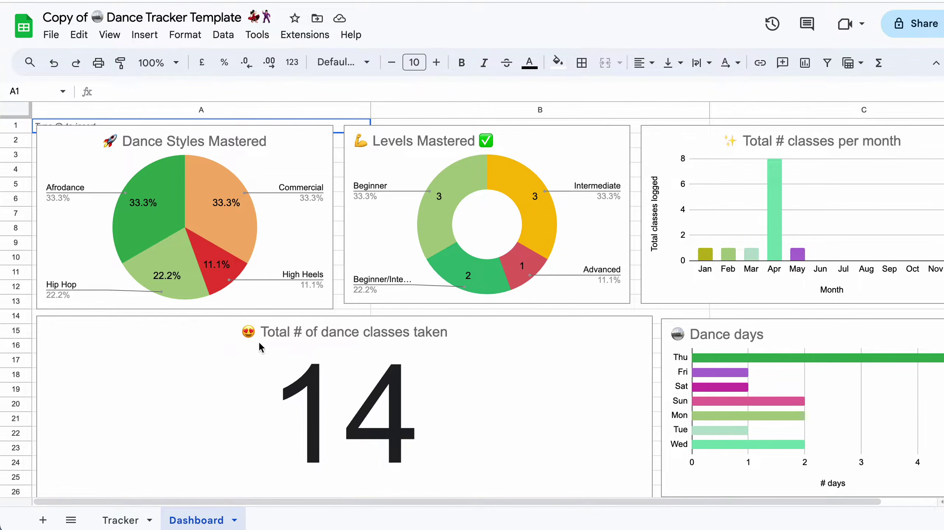
Step: Review the logged class dates on the Tracker sheet and the charts on the Dashboard sheet
click(116, 521)
drag(93, 169, 97, 369)
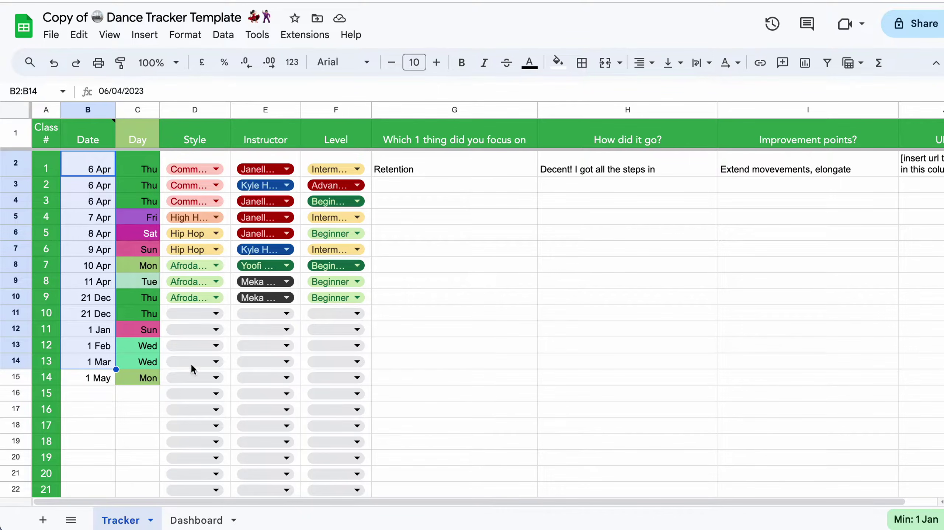
click(200, 520)
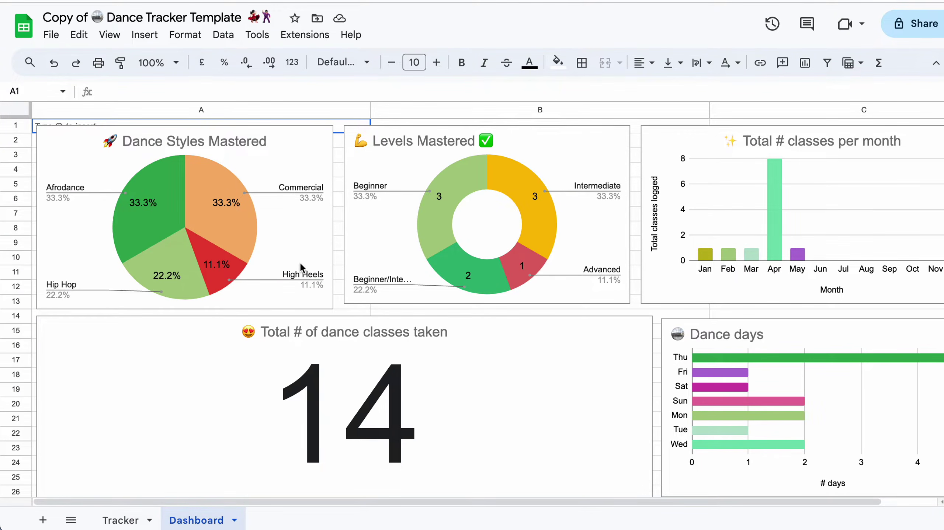
scroll(501, 320, right, 5)
scroll(502, 321, left, 5)
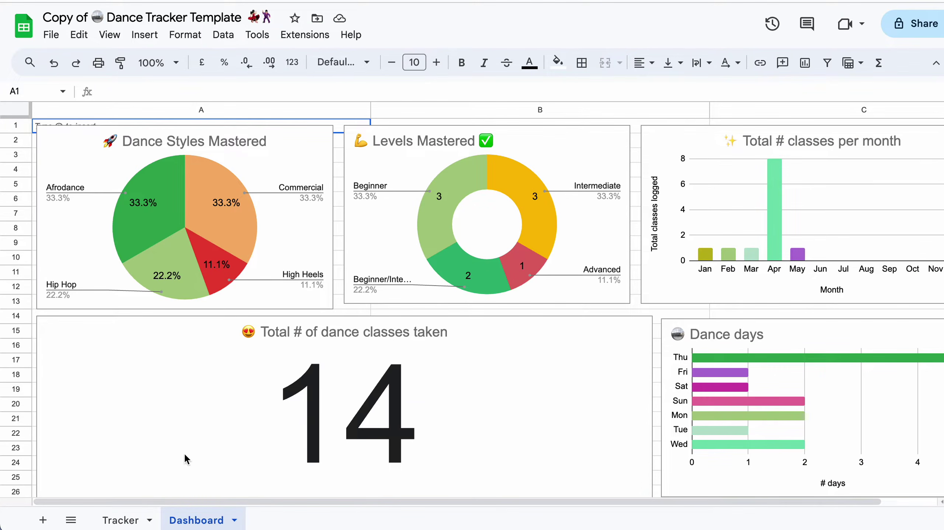
Step: Clear the sample dates in B2:B15 of the Tracker sheet
click(120, 520)
click(108, 187)
drag(98, 167, 97, 384)
key(Delete)
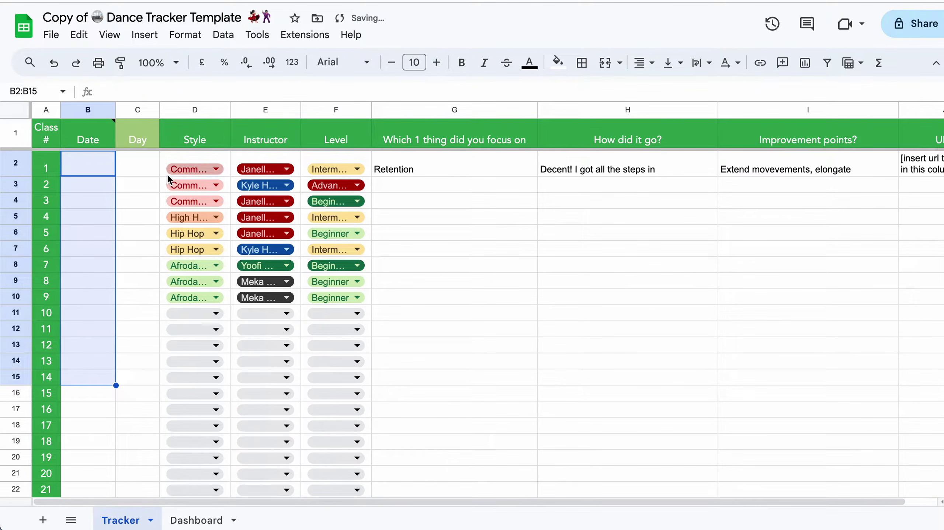
Step: Check the cells of the Day column and undo the deletion of the sample dates
click(140, 171)
drag(138, 206, 139, 327)
click(96, 233)
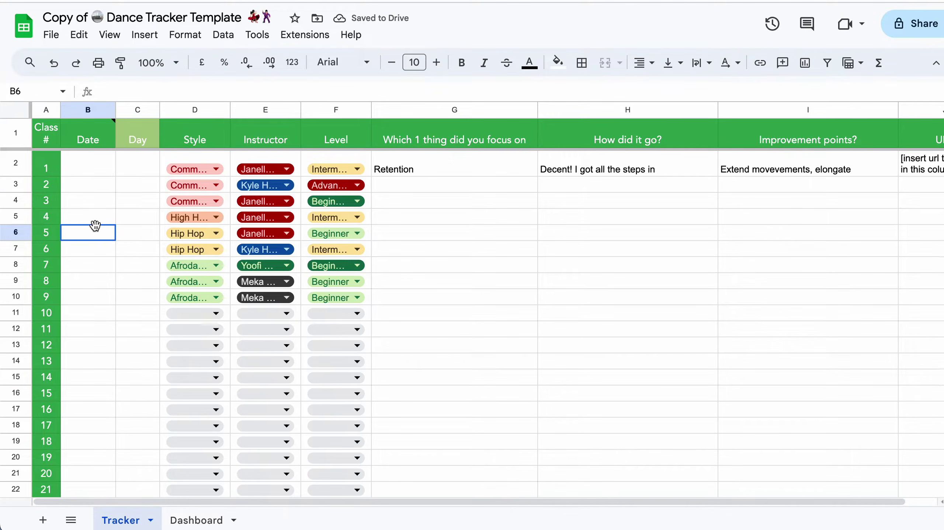
key(ctrl+z)
key(Right)
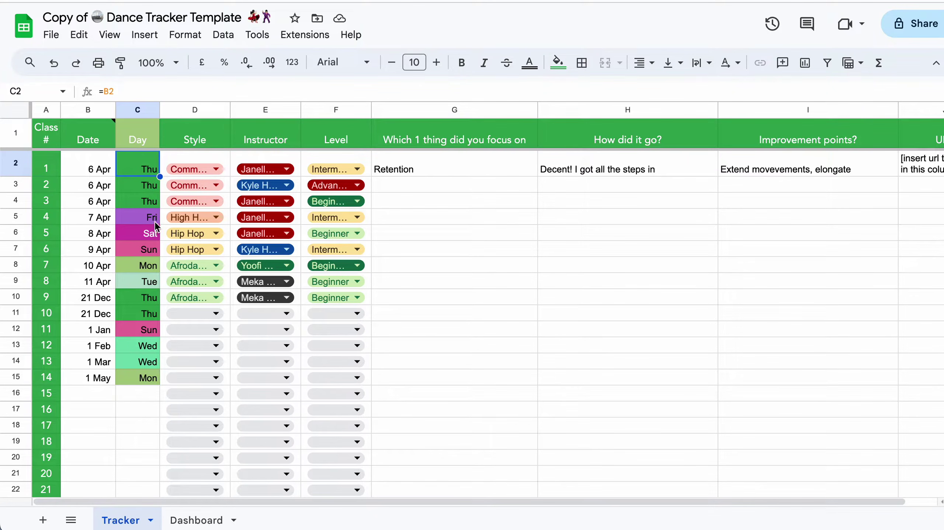
Step: Clear the sample dates in B2:B15 and the class details in D2:J14
drag(98, 168, 95, 384)
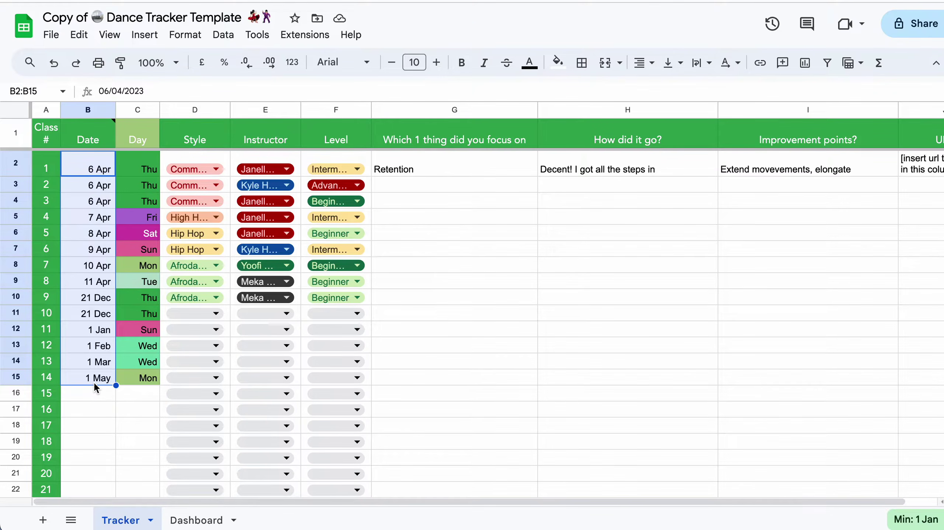
key(Delete)
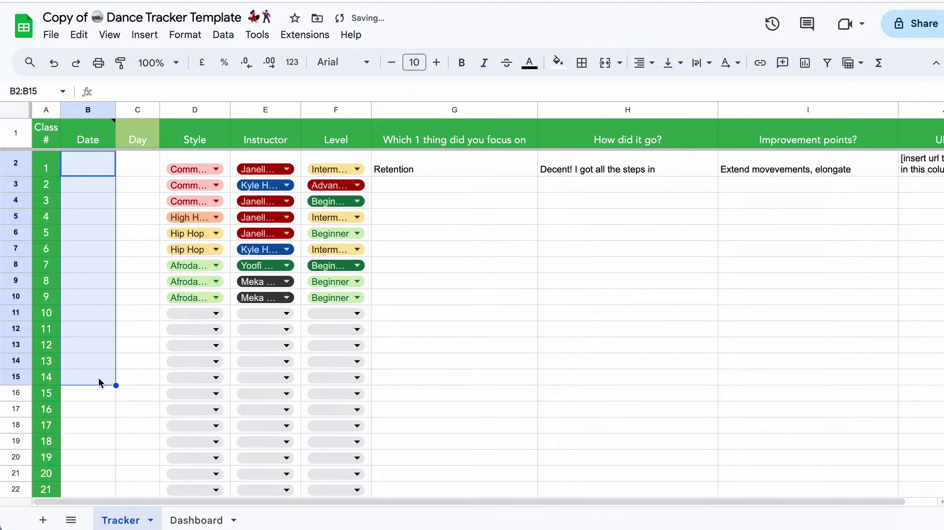
click(198, 154)
drag(220, 154, 866, 373)
key(Delete)
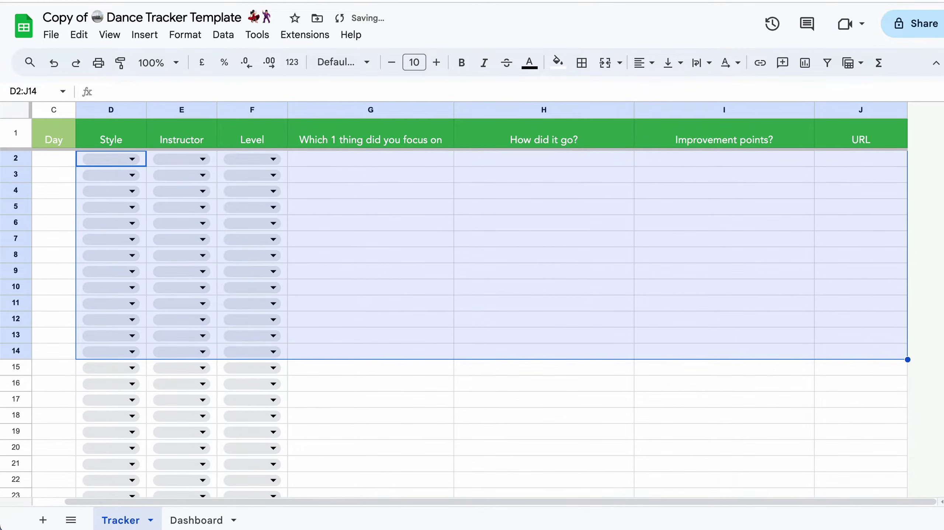
Step: Undo the deletions of the class details and the sample dates
scroll(471, 297, left, 2)
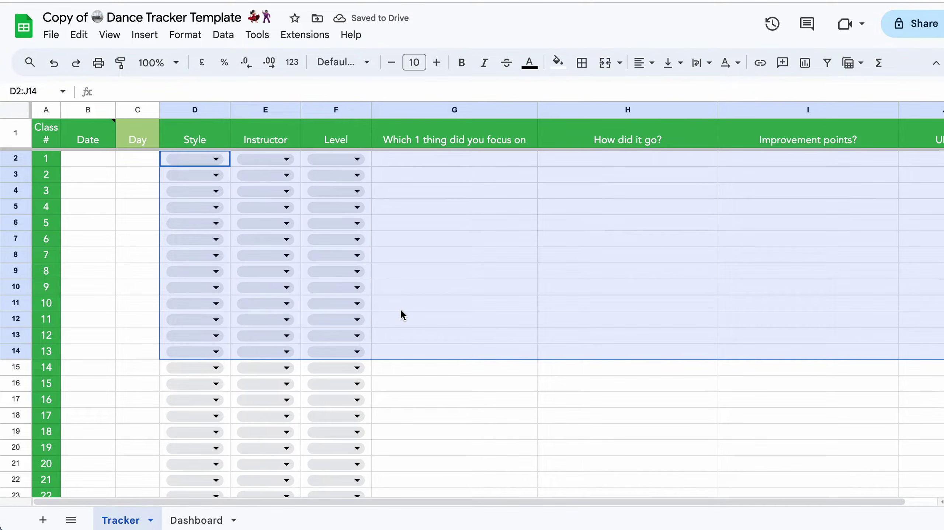
key(ctrl+z)
key(ctrl+z)
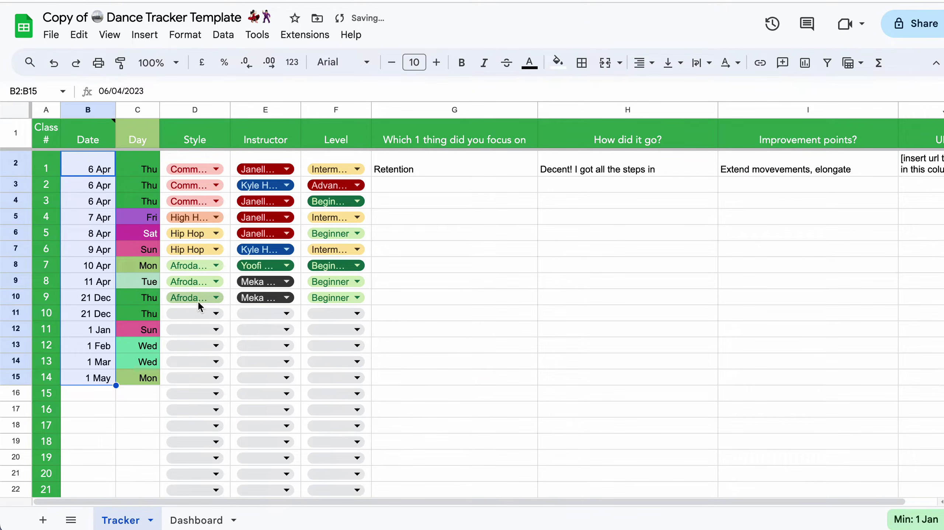
Step: Enter the current date, 17/11/2023, for class 15 in cell B16
click(82, 318)
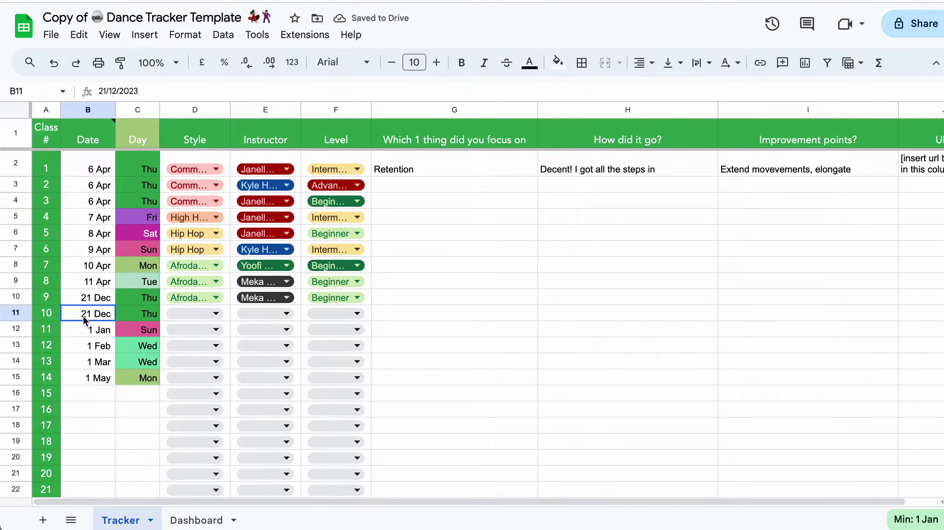
click(99, 395)
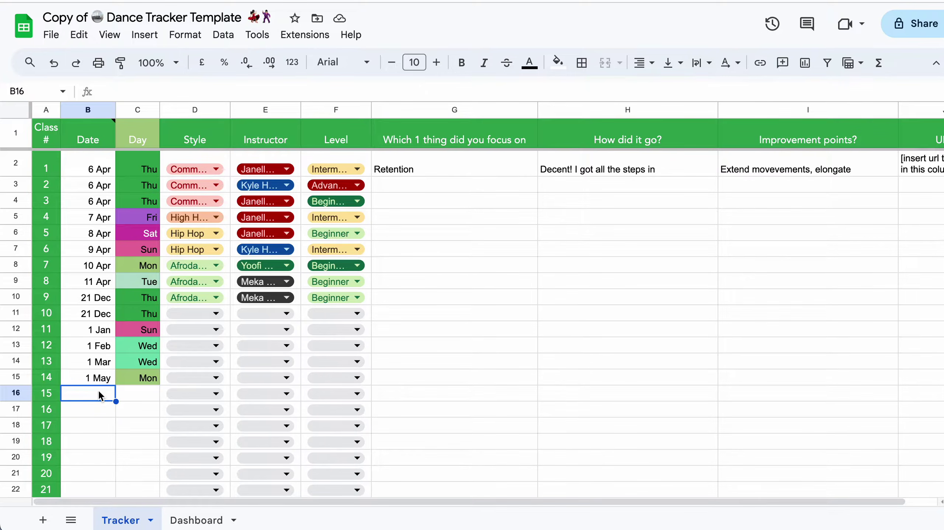
key(ctrl+semicolon)
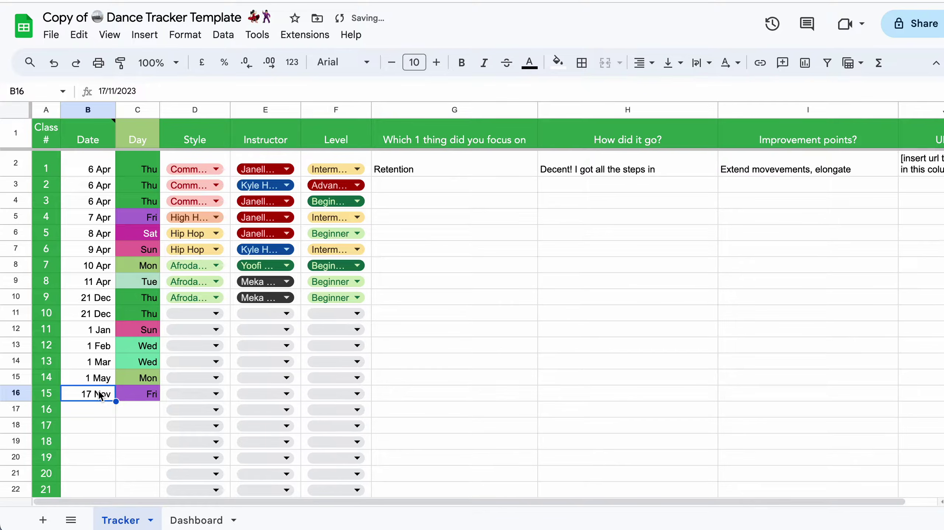
Step: Open the Style drop-down rule from class 15, review its items and close it without edits
click(201, 393)
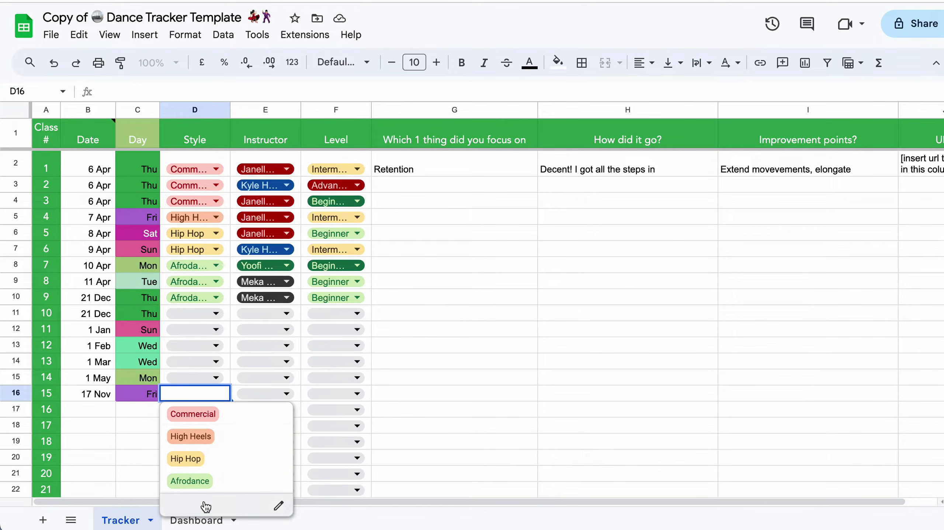
click(279, 507)
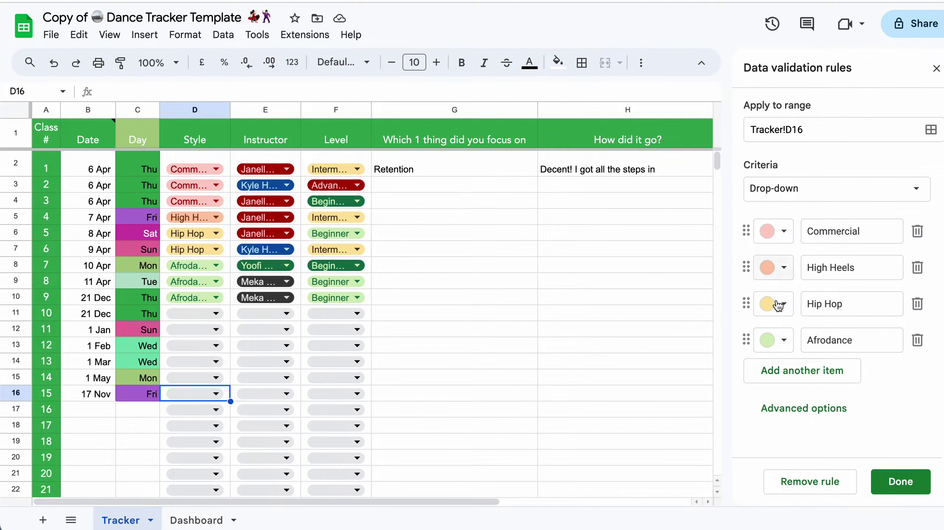
click(904, 483)
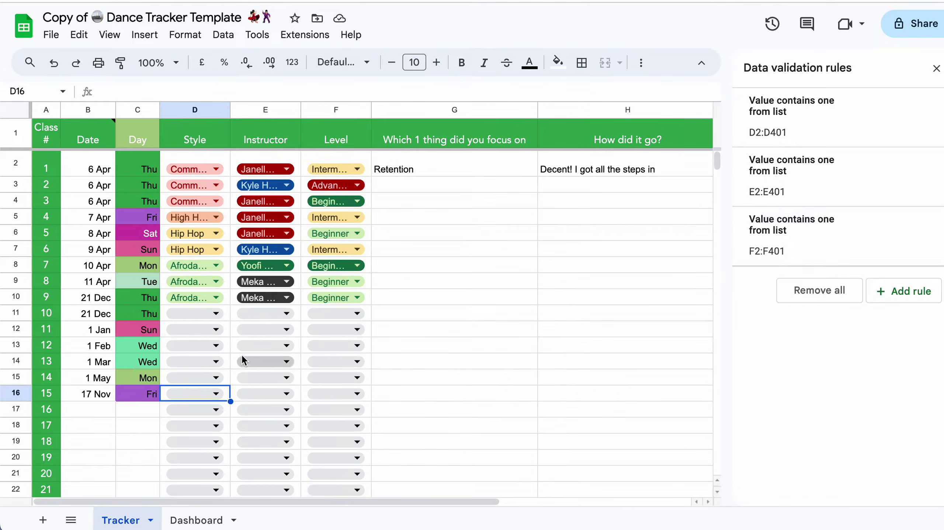
Step: Add the item "Open Class" to the Style drop-down rule and apply the change to all matching drop-downs
click(216, 393)
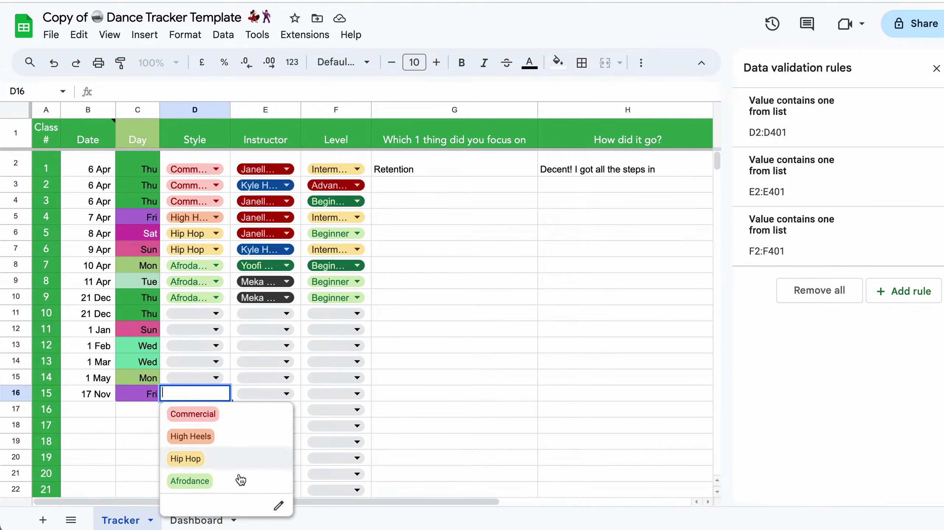
click(278, 506)
click(780, 371)
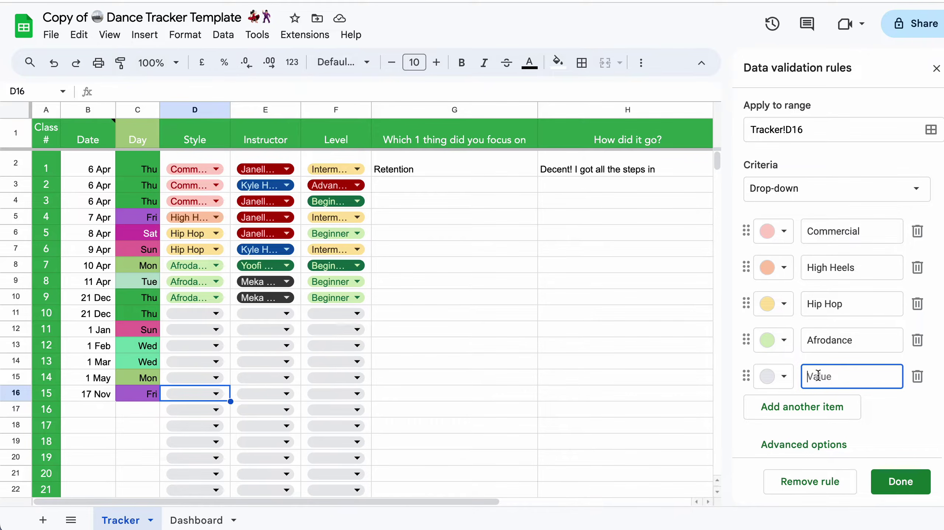
text(Open Class)
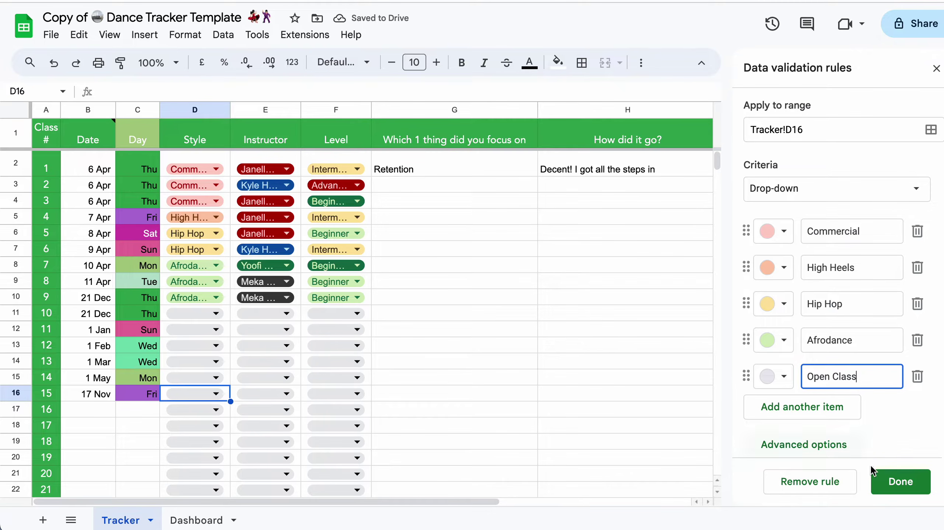
click(901, 483)
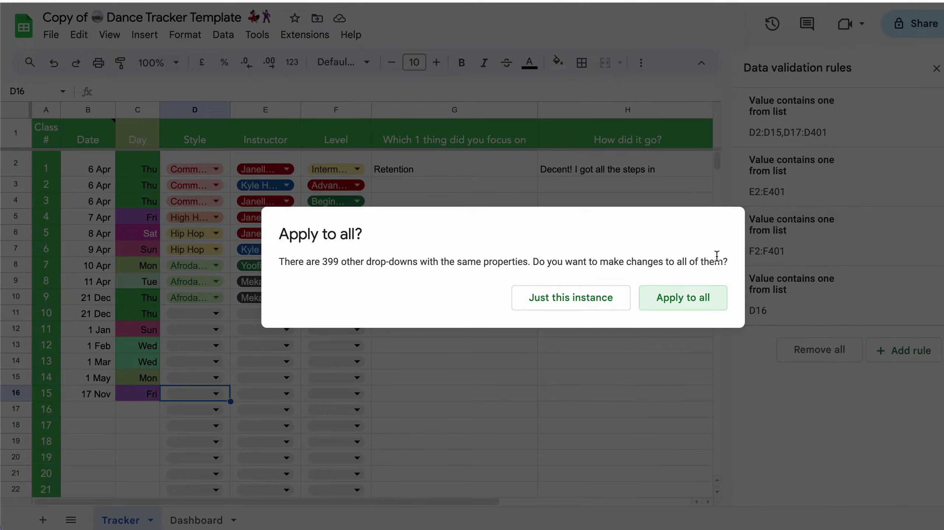
click(685, 308)
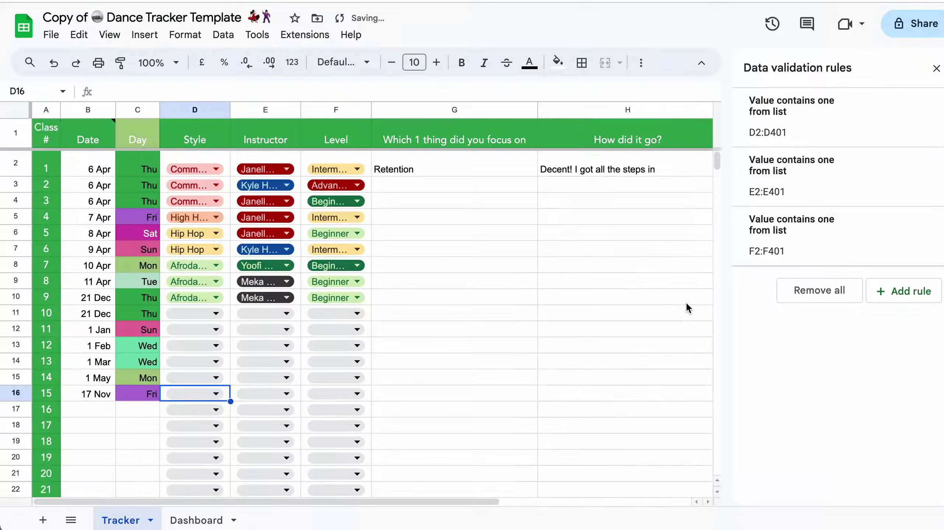
Step: Check the options in the Style drop-down of class 16 and leave the cell empty
double_click(213, 409)
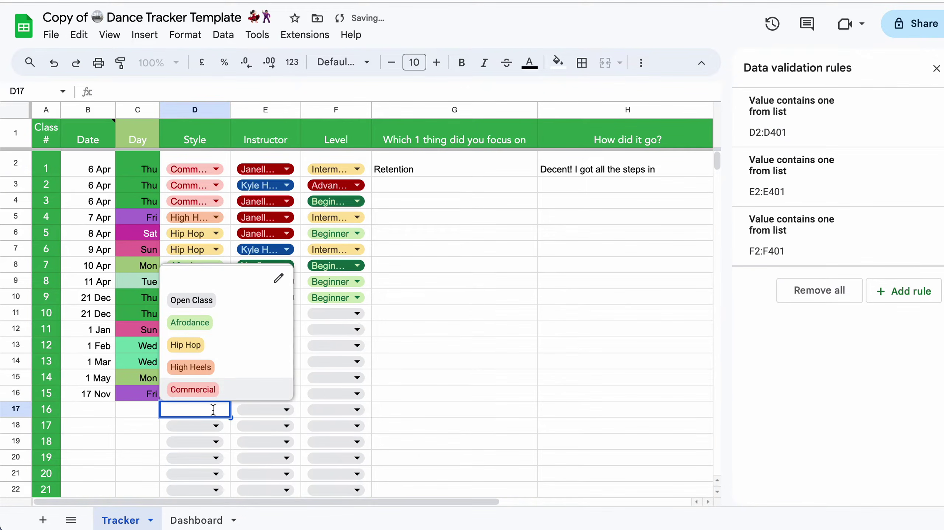
click(156, 410)
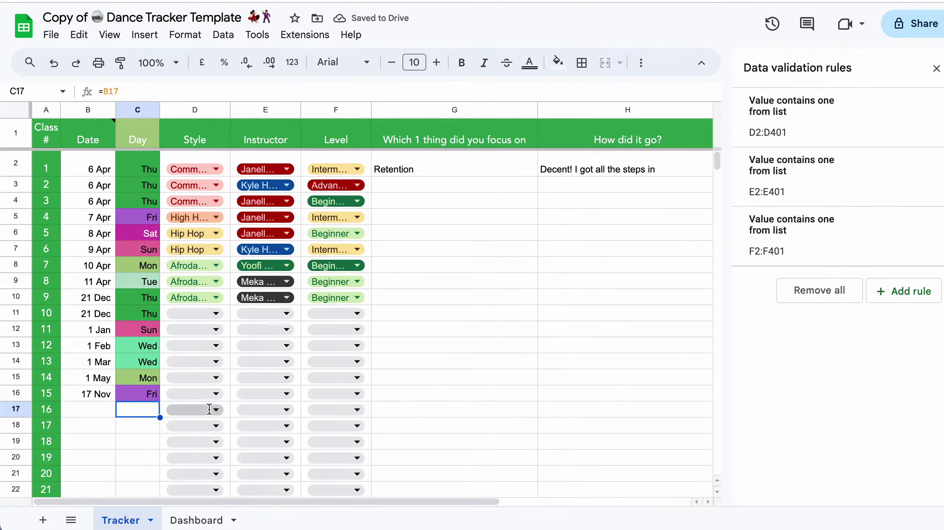
click(210, 410)
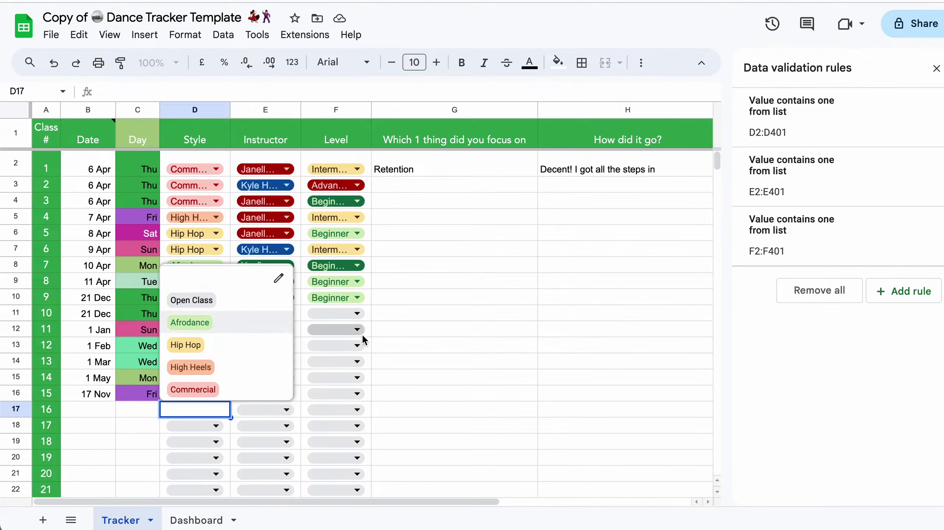
click(435, 332)
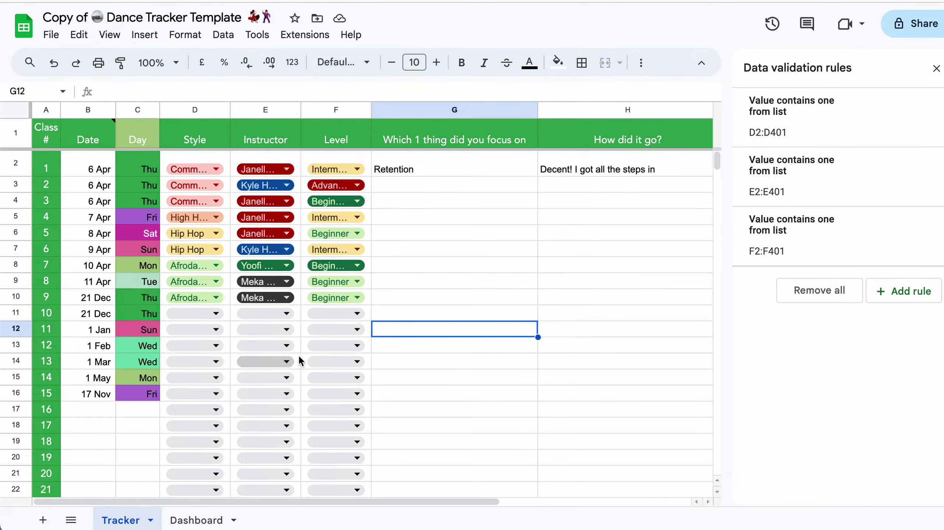
Step: Check the Instructor and Level drop-down options of class 10 and leave both cells empty
click(285, 313)
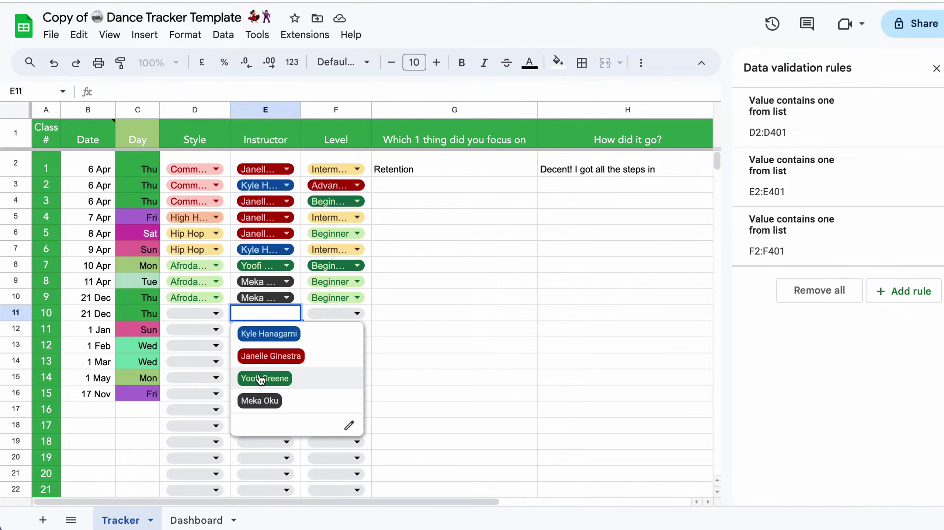
click(382, 314)
click(348, 316)
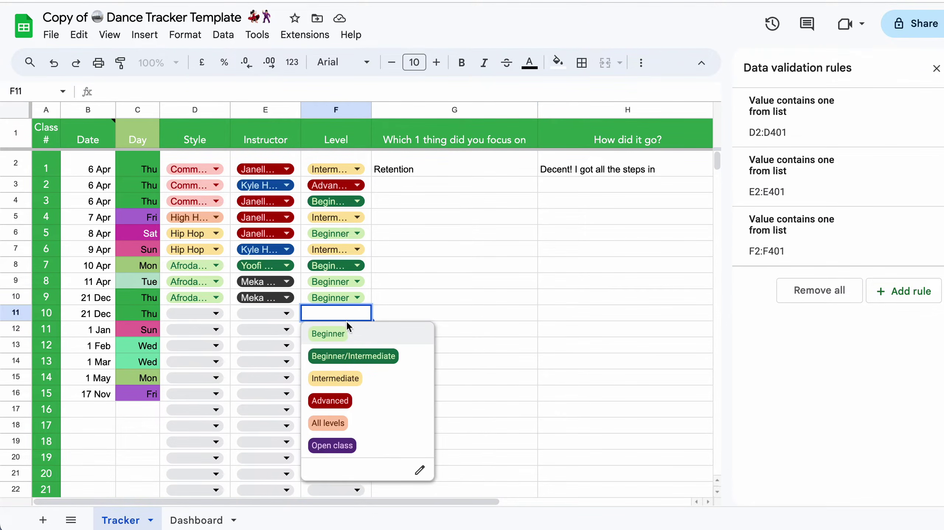
click(413, 279)
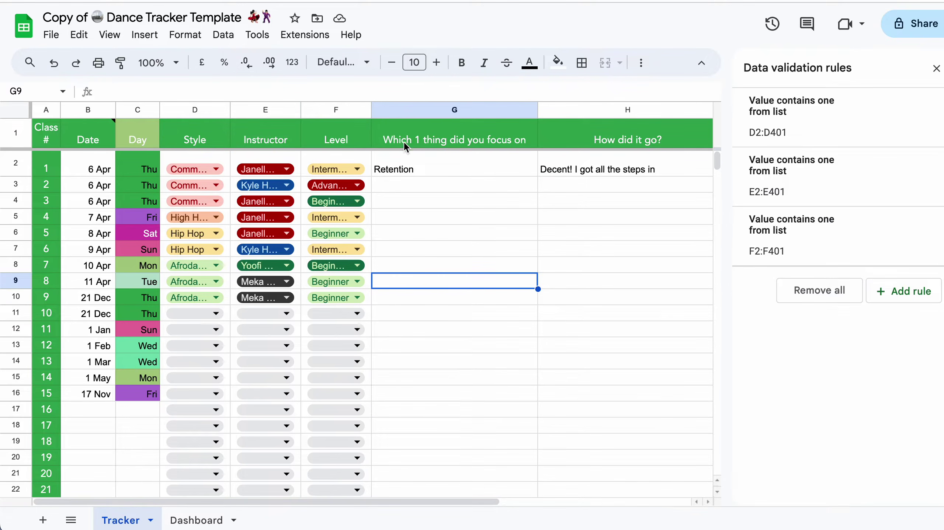
Step: Review the Tracker's note column headers from "Which 1 thing did you focus on" through "URL"
scroll(425, 219, right, 5)
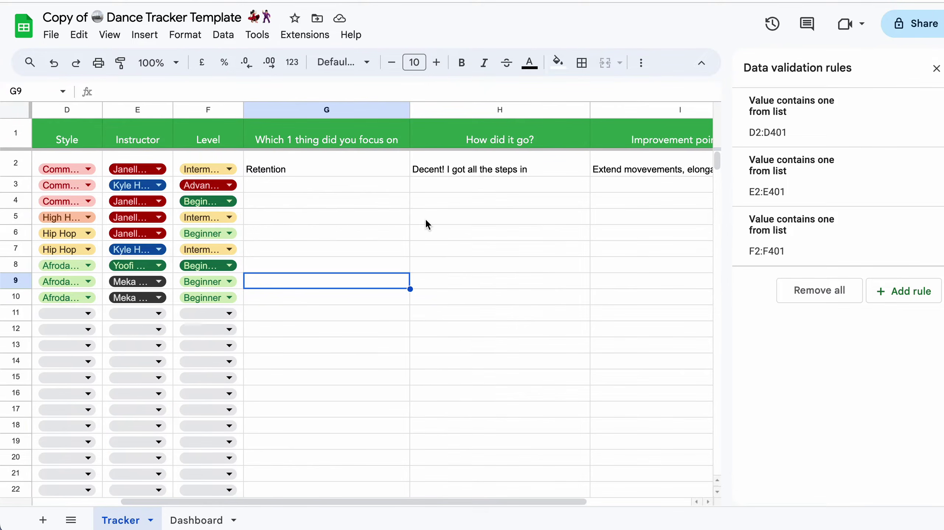
drag(330, 141, 529, 142)
scroll(529, 143, right, 5)
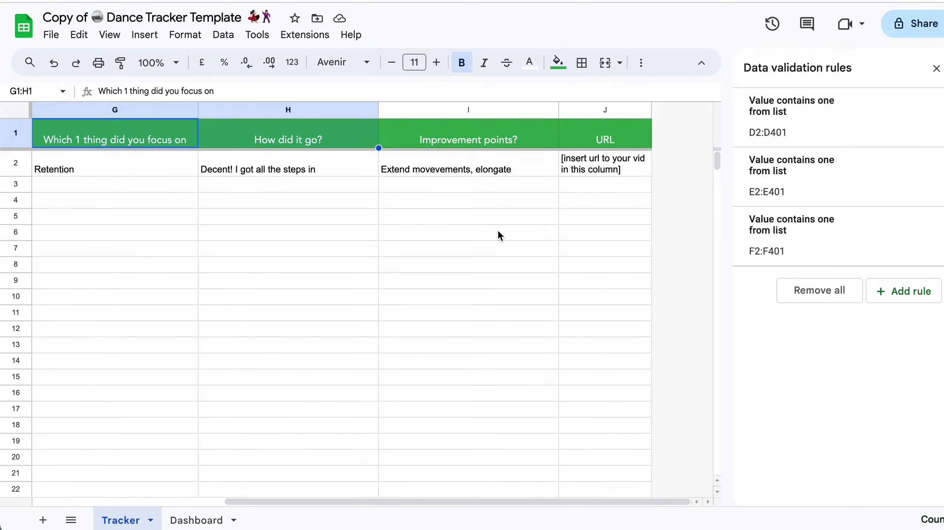
scroll(497, 229, left, 2)
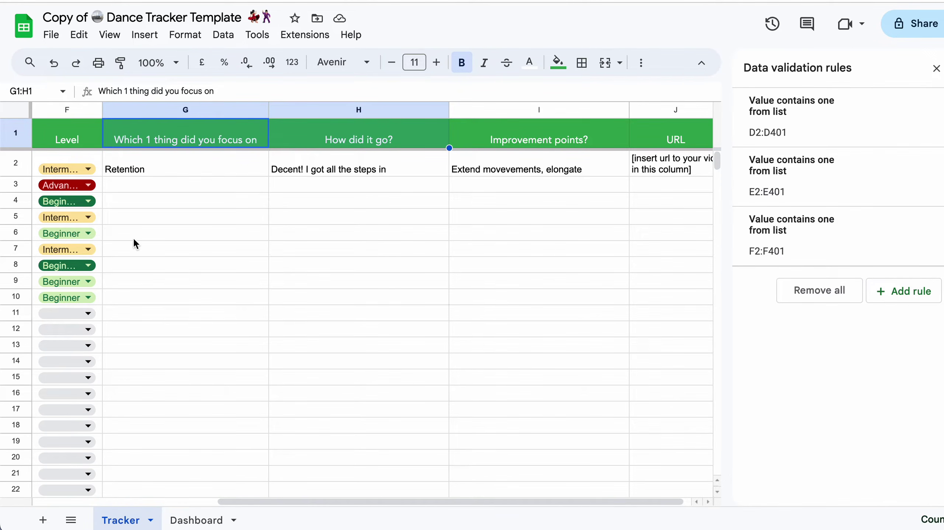
Step: Go through class 1's example entries for focus, how it went, improvement points and video URL in cells G2 to J2
click(154, 169)
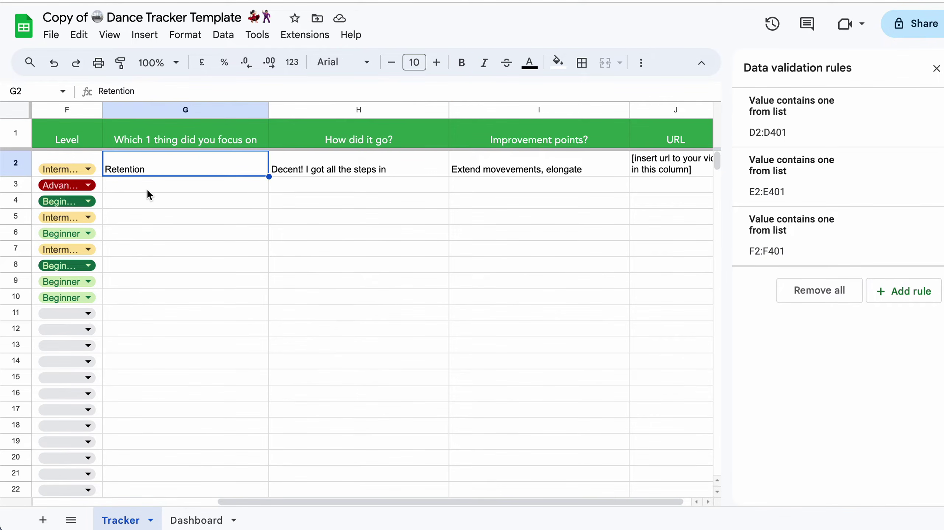
click(338, 160)
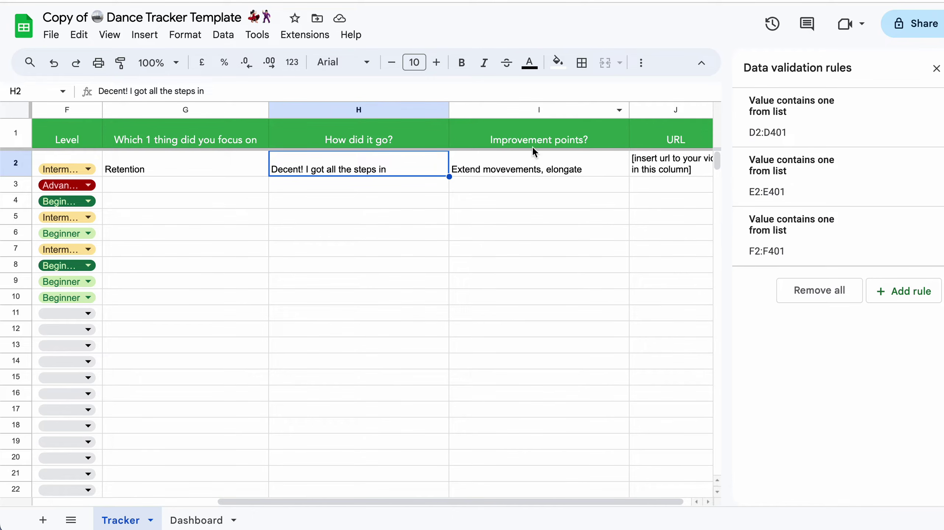
click(532, 157)
scroll(532, 158, right, 1)
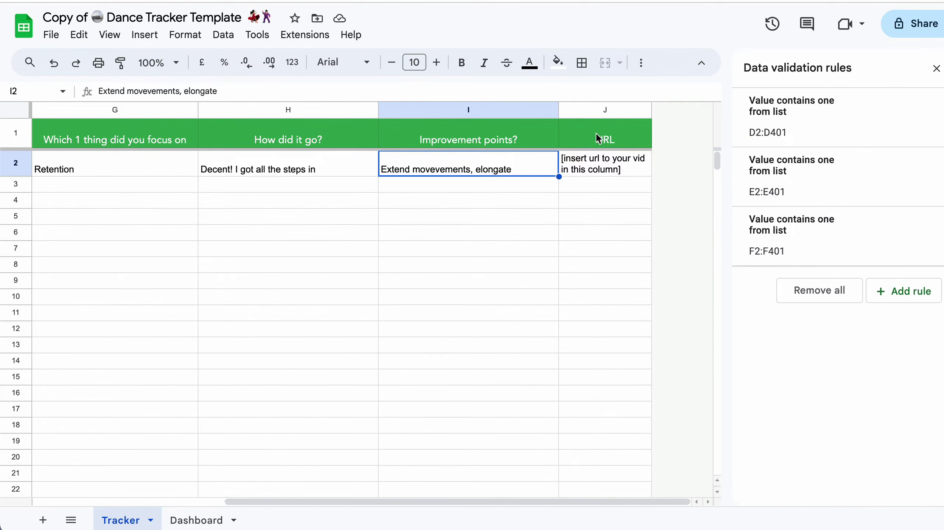
click(606, 168)
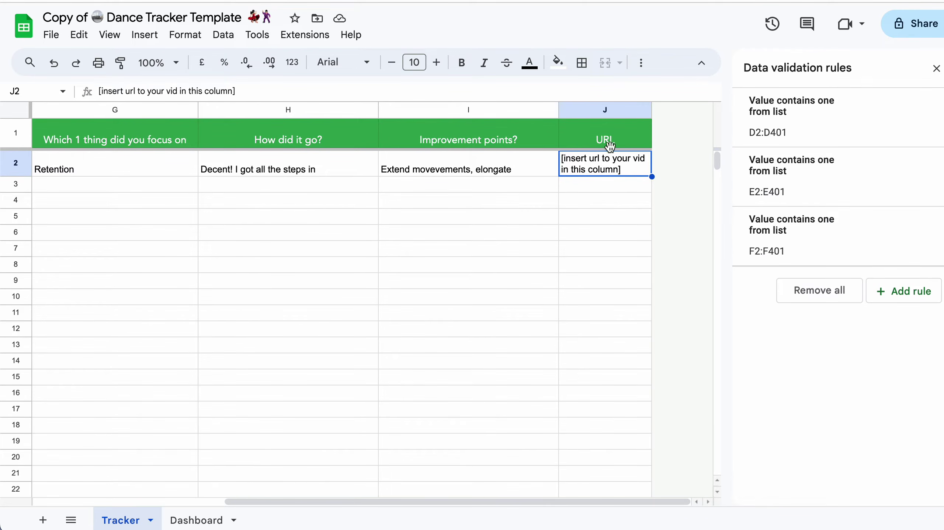
click(492, 158)
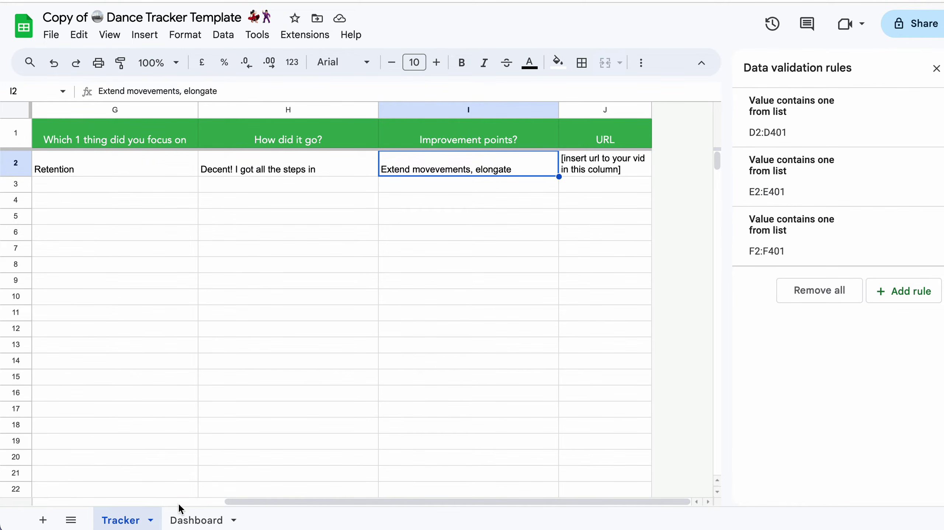
Step: Open the Dashboard sheet, close the data validation rules and examine the charts for styles, levels, total classes, months and dance days
click(194, 520)
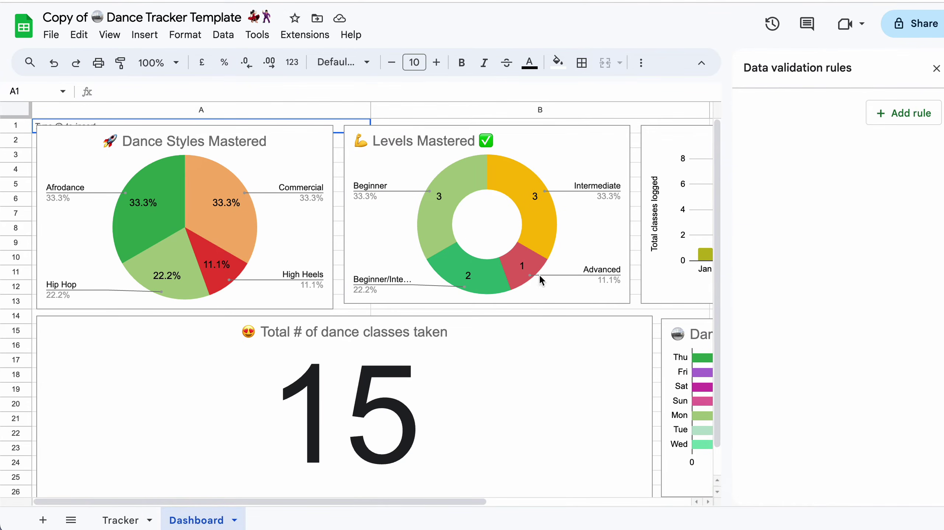
click(936, 70)
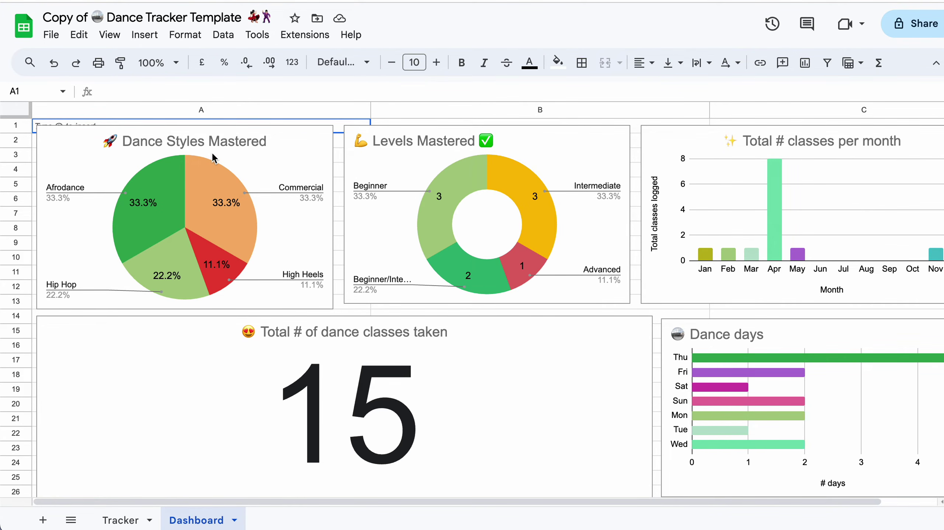
scroll(212, 152, right, 5)
scroll(232, 127, left, 5)
scroll(399, 153, right, 5)
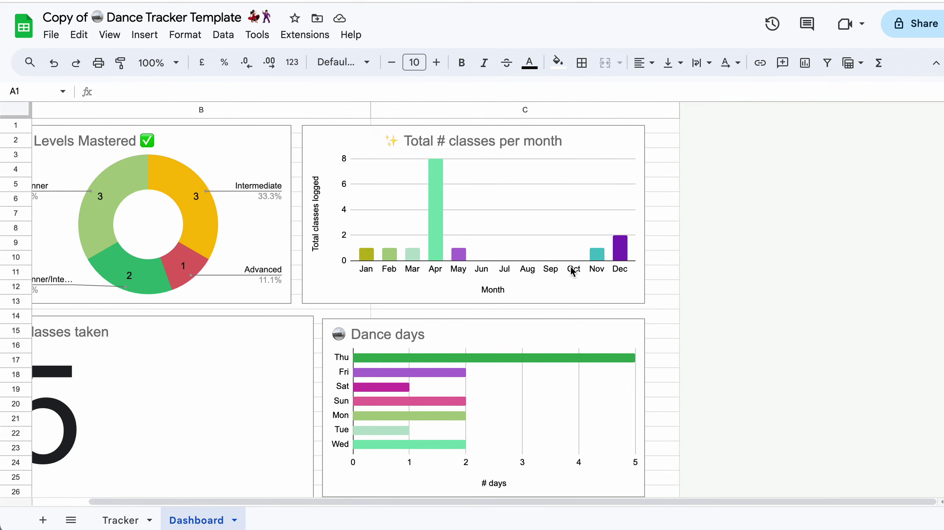
scroll(405, 293, left, 5)
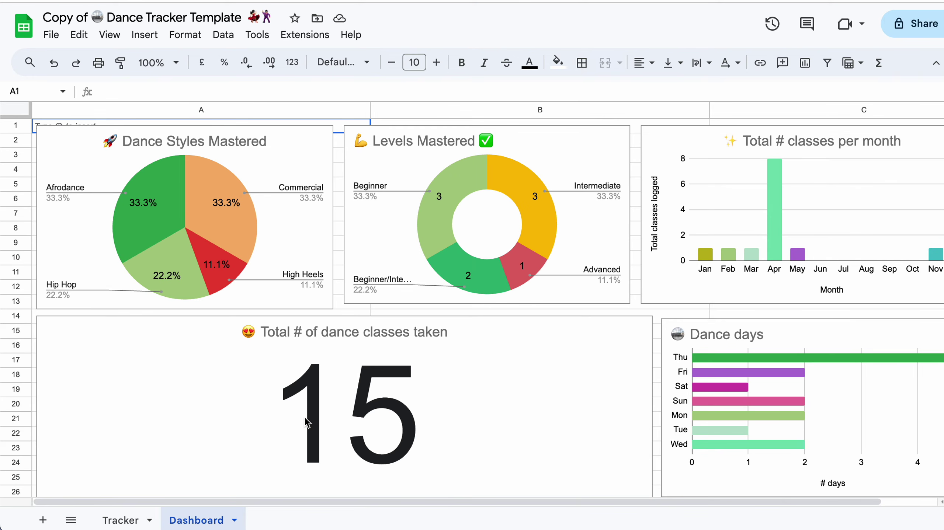
scroll(326, 411, right, 5)
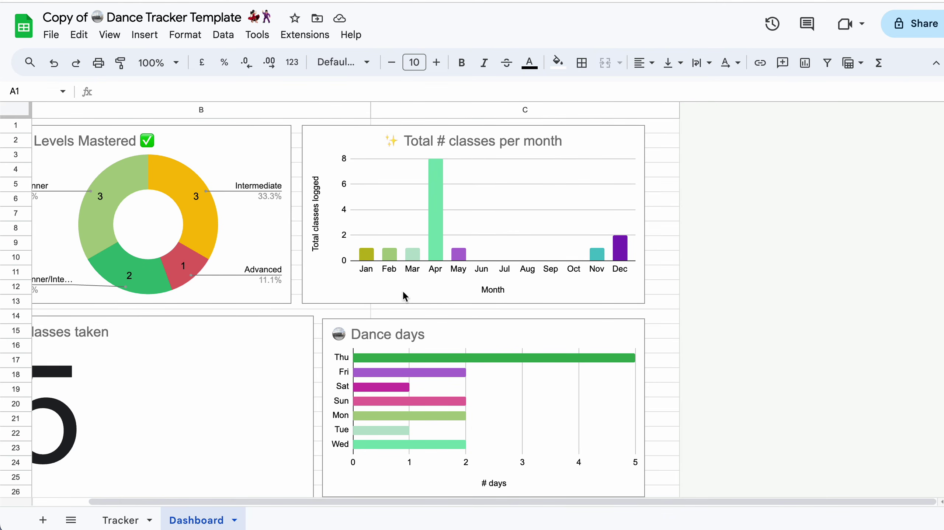
Step: Return to the Tracker sheet and view its columns through "URL"
click(122, 520)
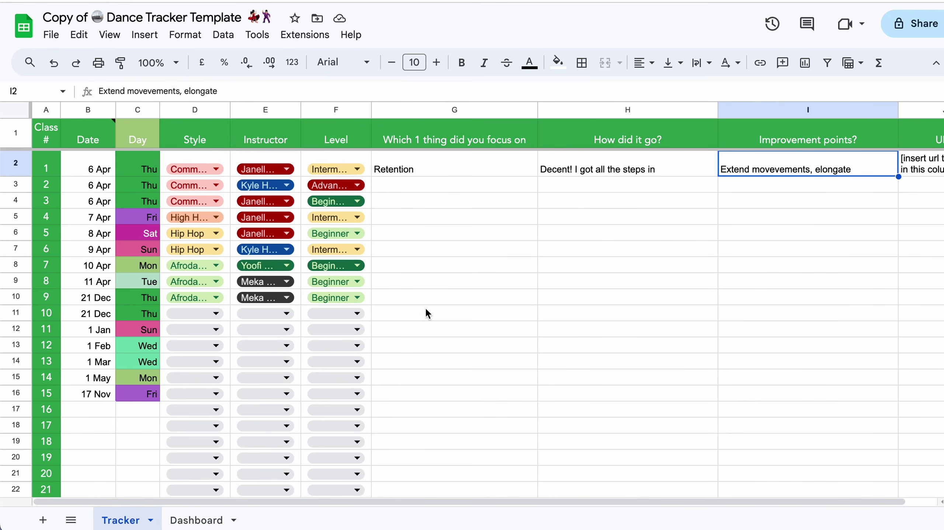
scroll(425, 307, right, 3)
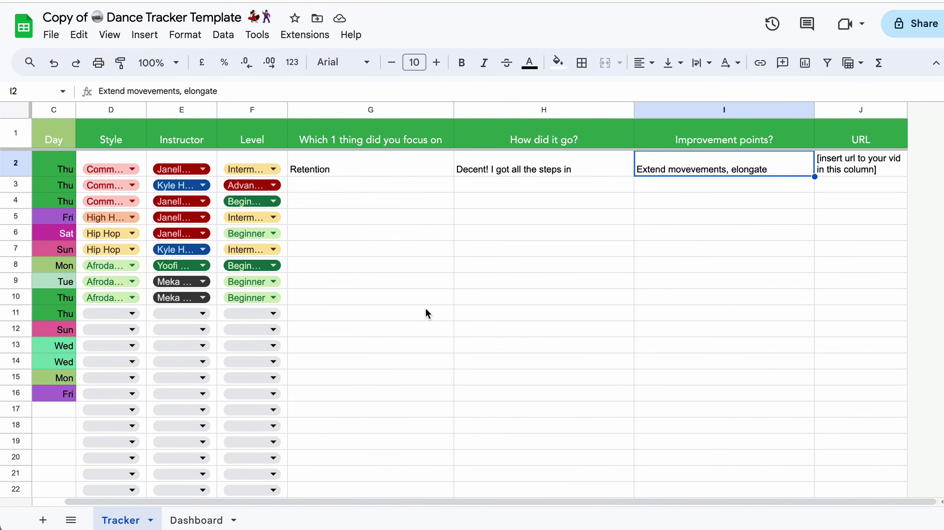